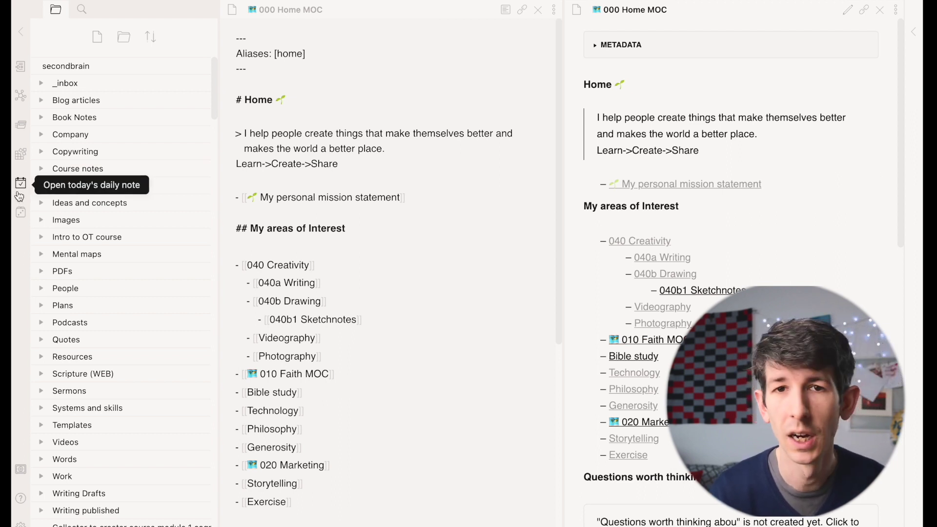
Step: Open the 2021-04-30 daily note and scroll through its life plan and task sections
click(20, 194)
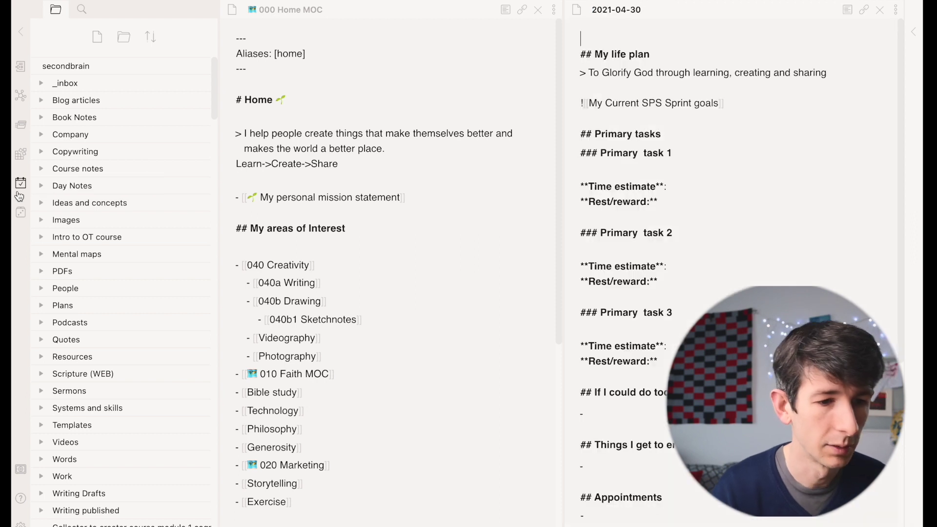
scroll(278, 112, up, 5)
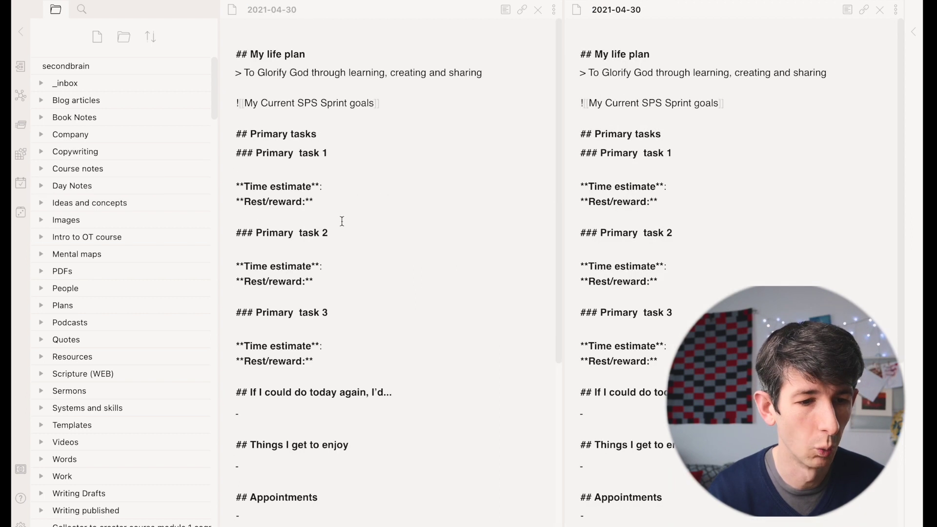
scroll(342, 157, down, 3)
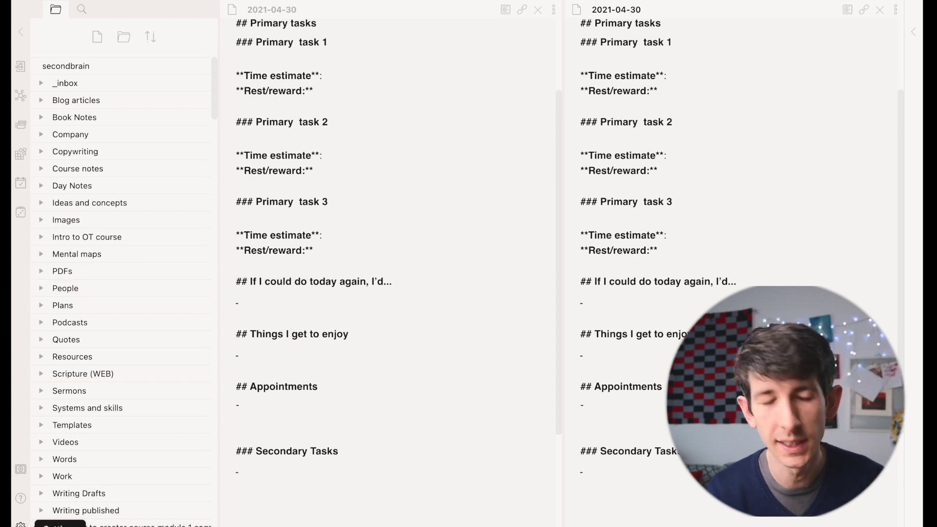
click(21, 524)
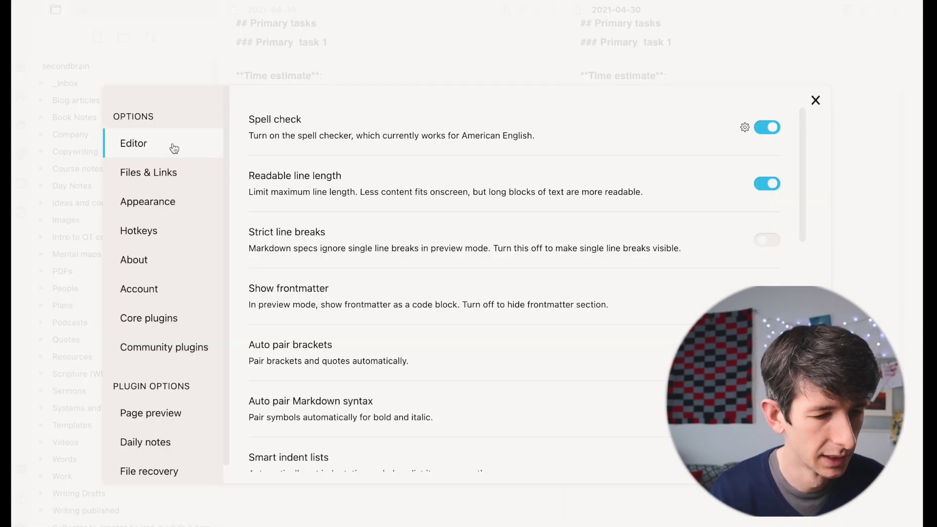
click(160, 318)
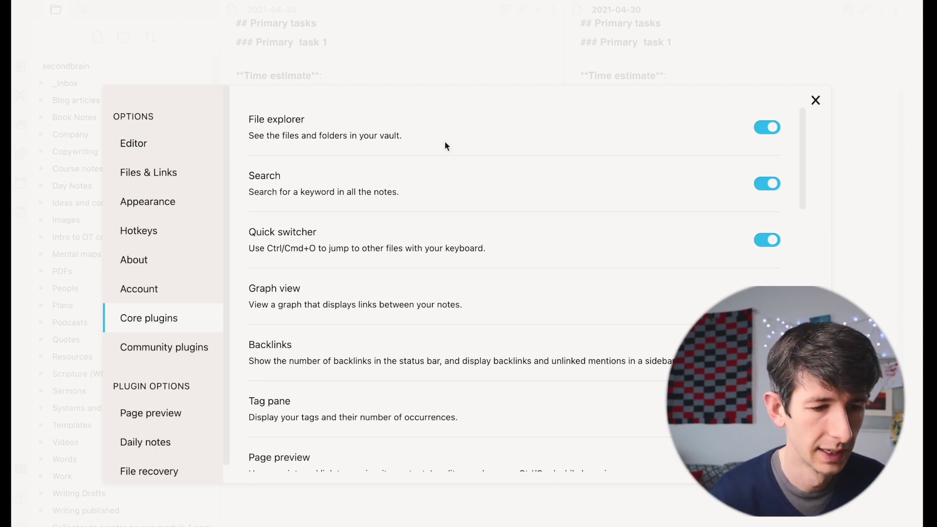
scroll(494, 212, down, 2)
scroll(490, 212, down, 1)
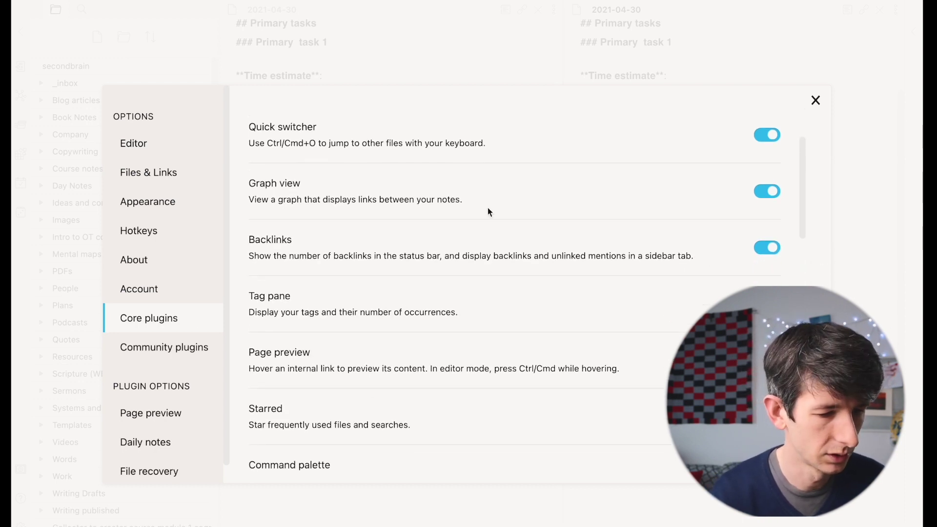
scroll(161, 366, down, 1)
scroll(348, 351, down, 5)
scroll(347, 348, down, 4)
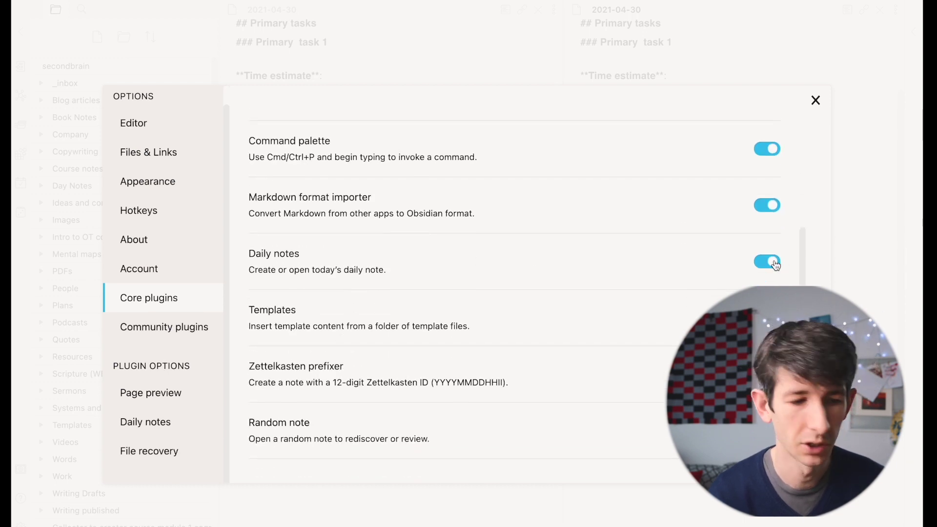
click(181, 421)
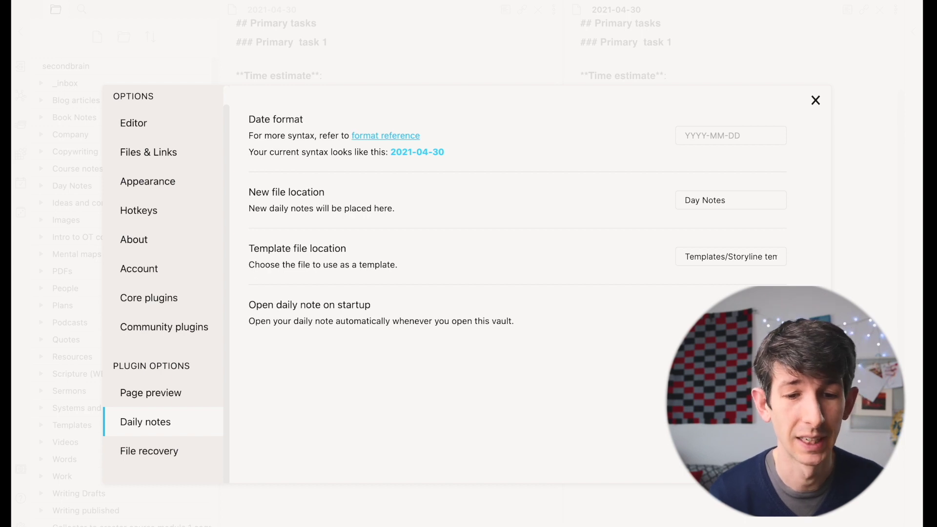
click(816, 101)
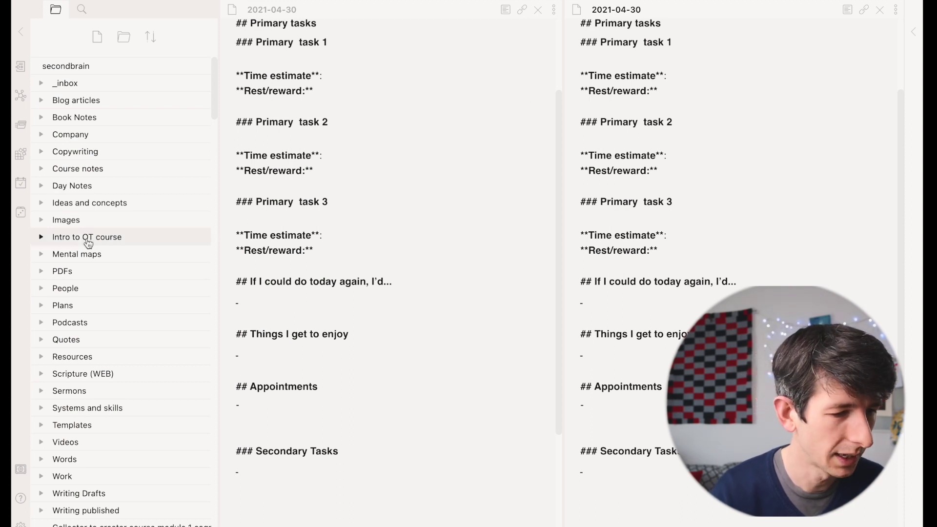
Step: Open the Storyline template from the Templates folder, look it over, then go to the Storyline article in Safari
scroll(88, 340, down, 2)
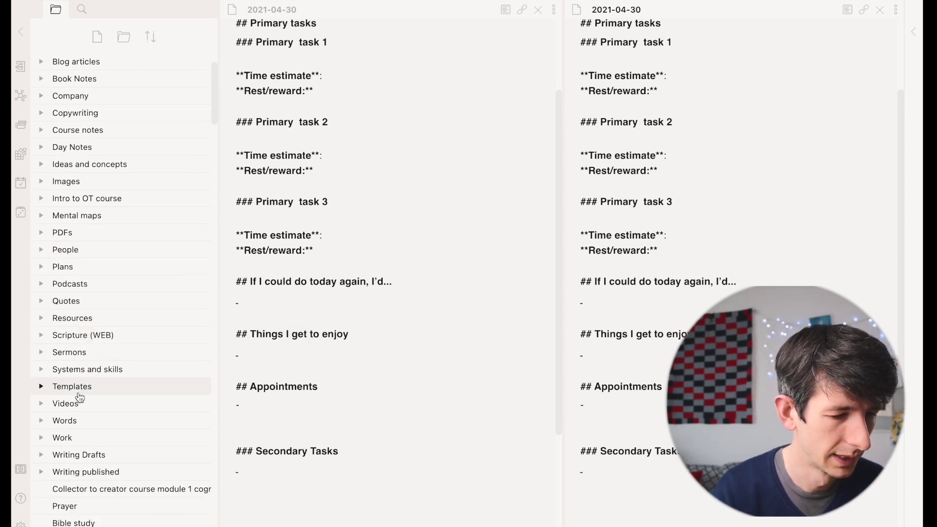
click(83, 386)
click(108, 438)
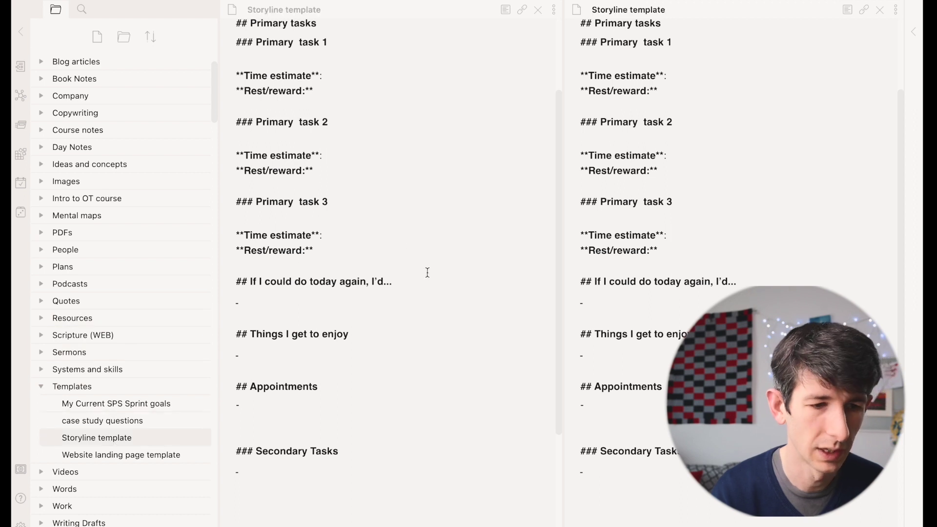
scroll(346, 115, up, 3)
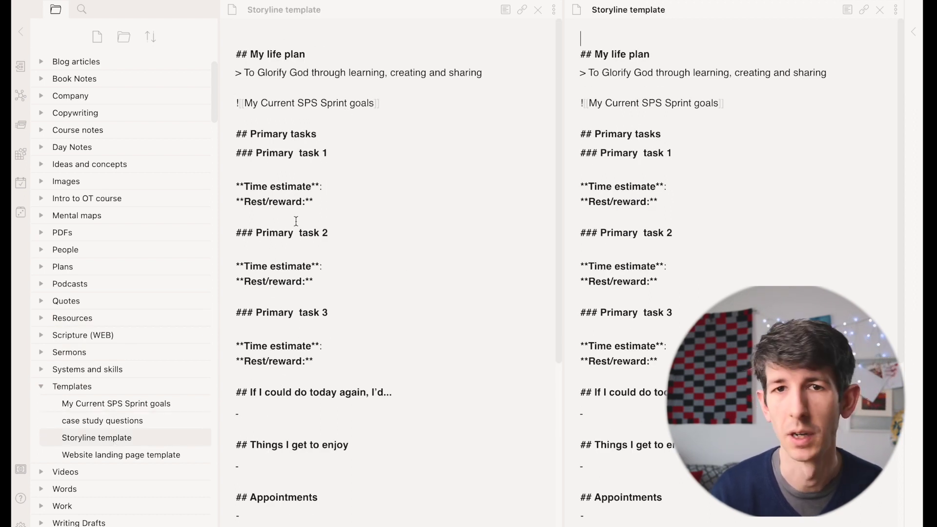
scroll(330, 428, down, 4)
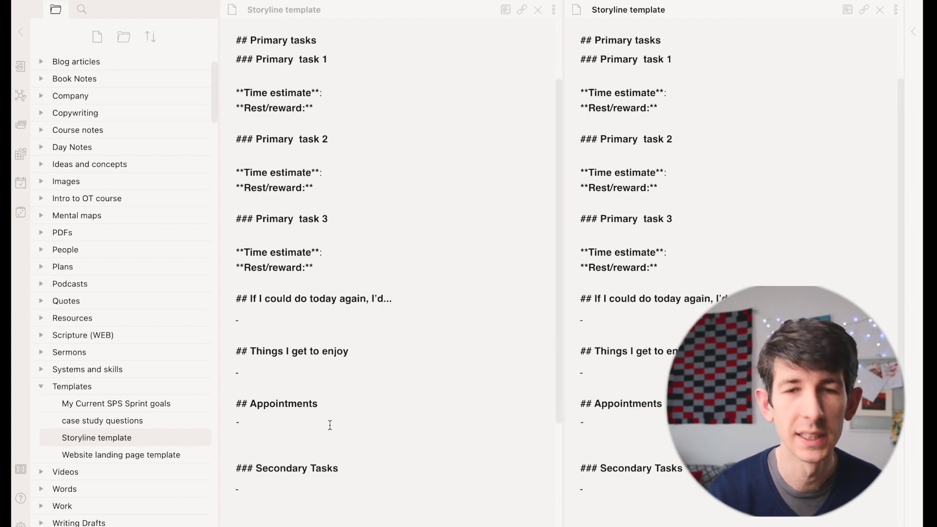
key(ctrl+Left)
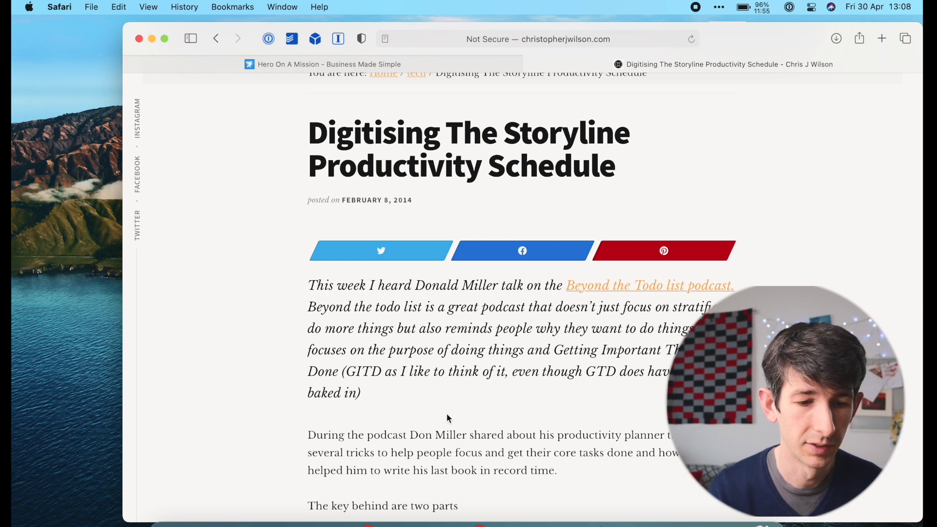
Step: Scroll through the 'Digitising The Storyline Productivity Schedule' article in Safari
scroll(447, 414, down, 5)
scroll(447, 414, down, 3)
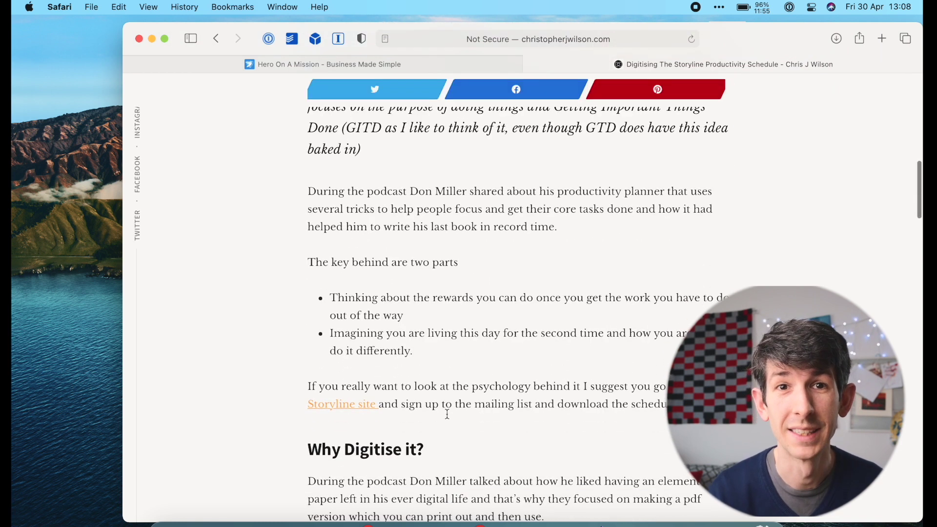
scroll(448, 417, up, 10)
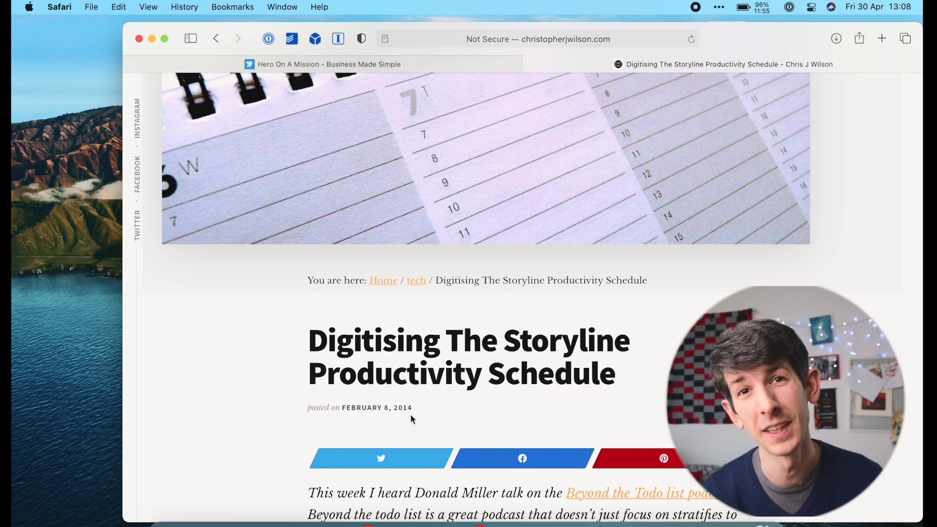
scroll(411, 418, down, 15)
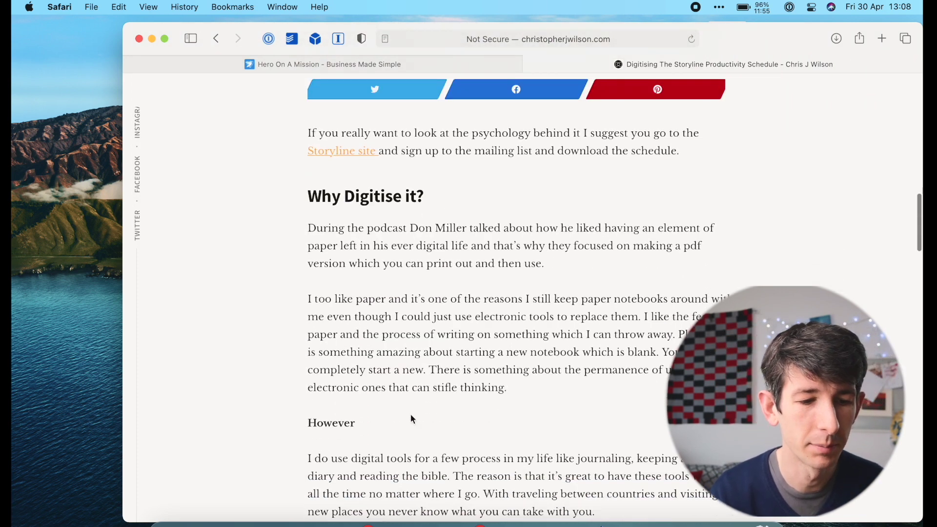
scroll(410, 415, down, 5)
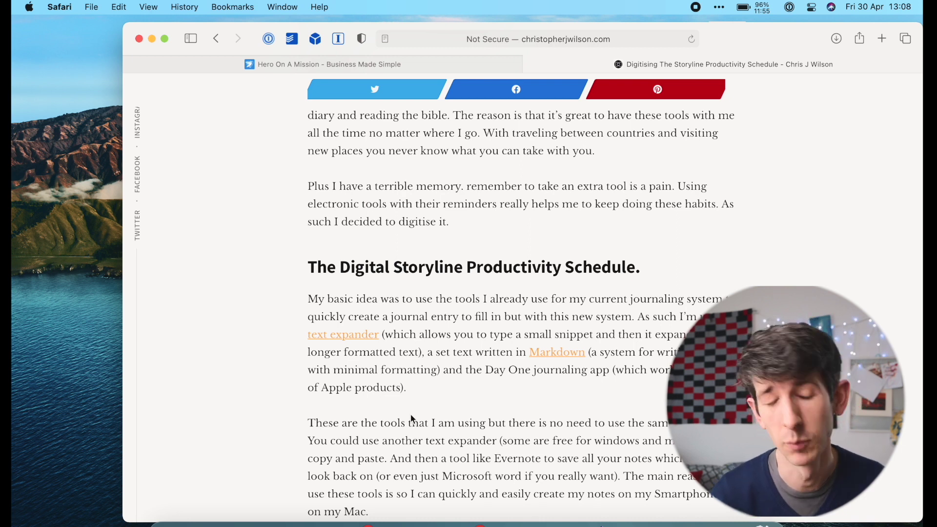
scroll(412, 419, down, 4)
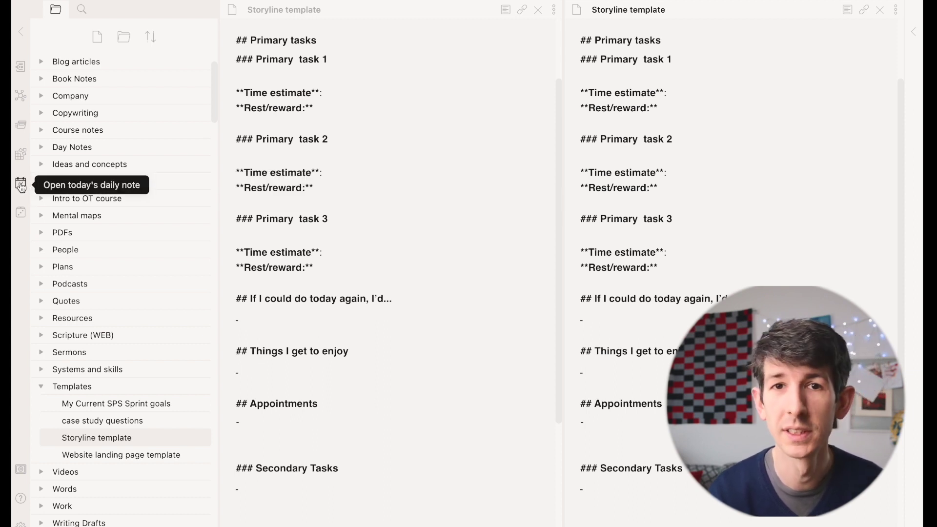
Step: Open the 2021-04-30 daily note, scroll to its top, then switch over to Safari
click(20, 186)
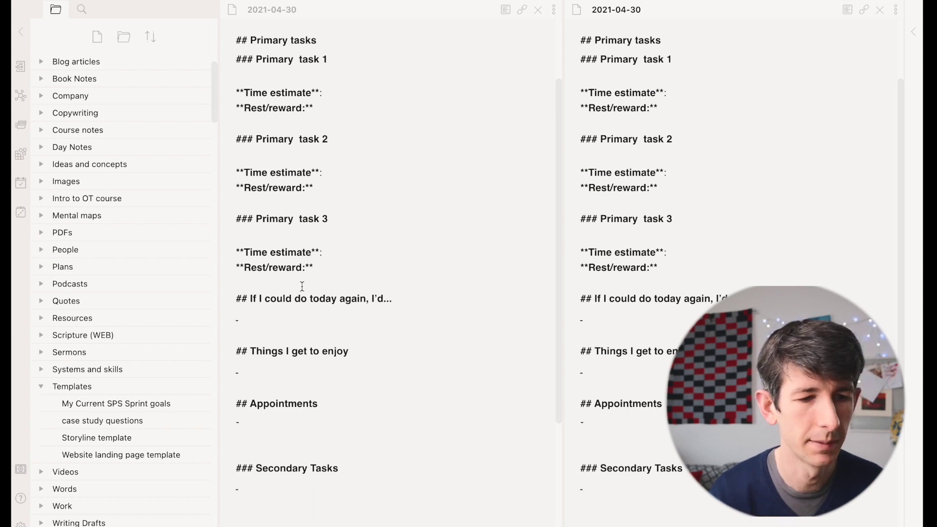
scroll(302, 286, up, 3)
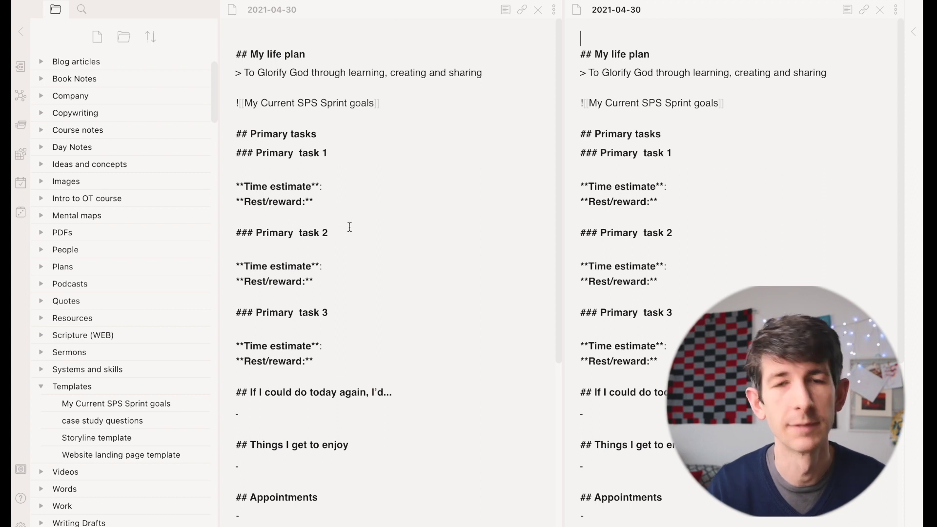
key(ctrl+Left)
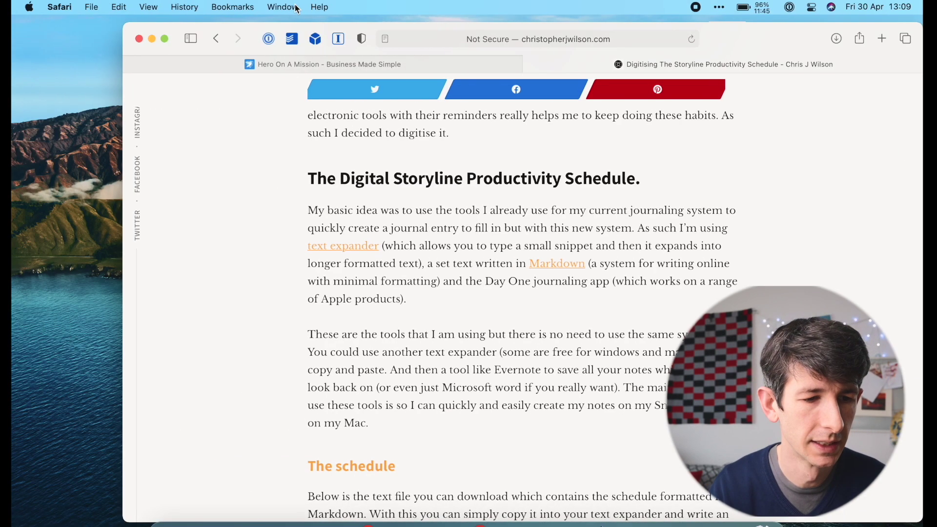
Step: Bring up the 'Hero On A Mission - Business Made Simple' tab and skim the page
click(290, 64)
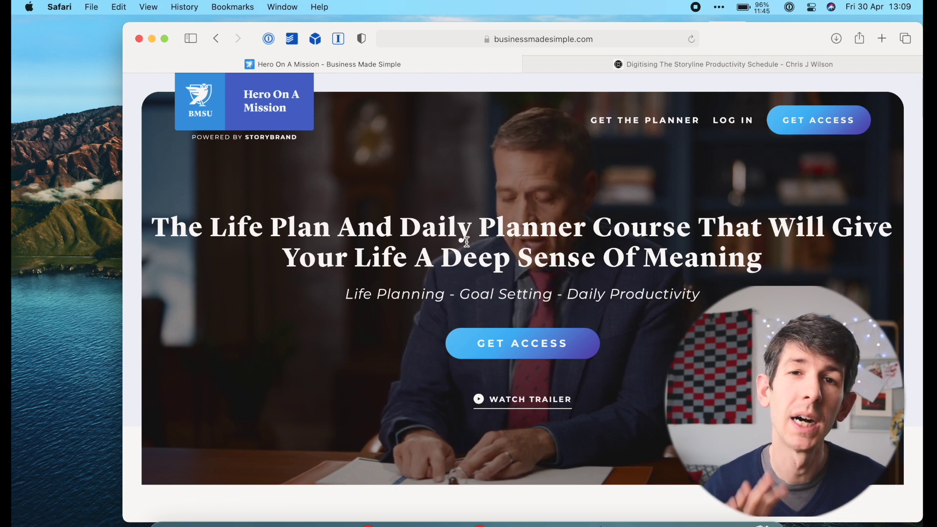
scroll(493, 360, down, 2)
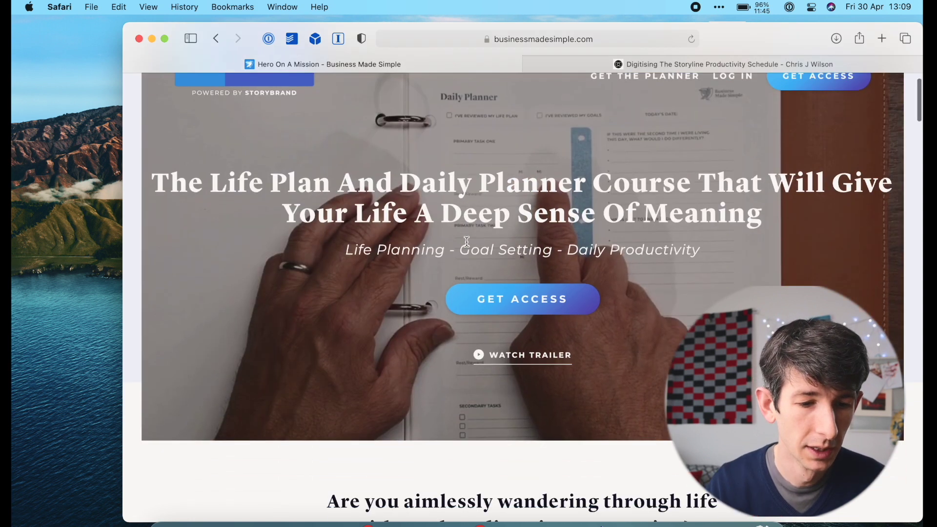
scroll(493, 360, up, 2)
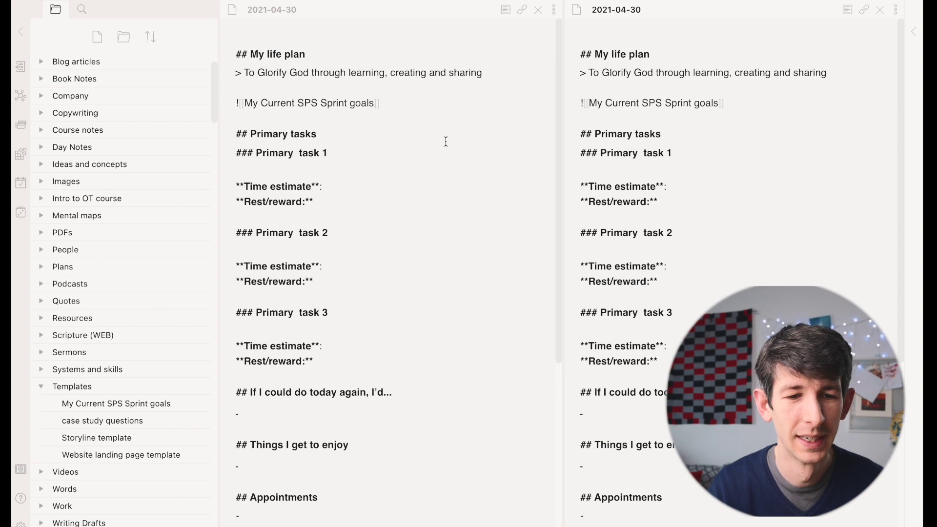
Step: Switch the second pane of the 2021-04-30 note to rendered reading view
click(848, 11)
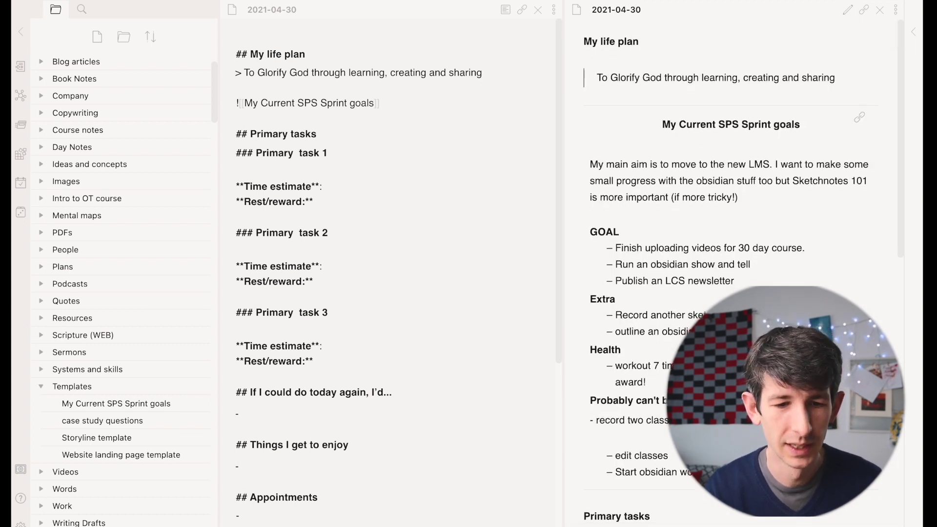
Step: Scroll the reading pane to view My life plan and the embedded sprint goals
scroll(732, 274, down, 2)
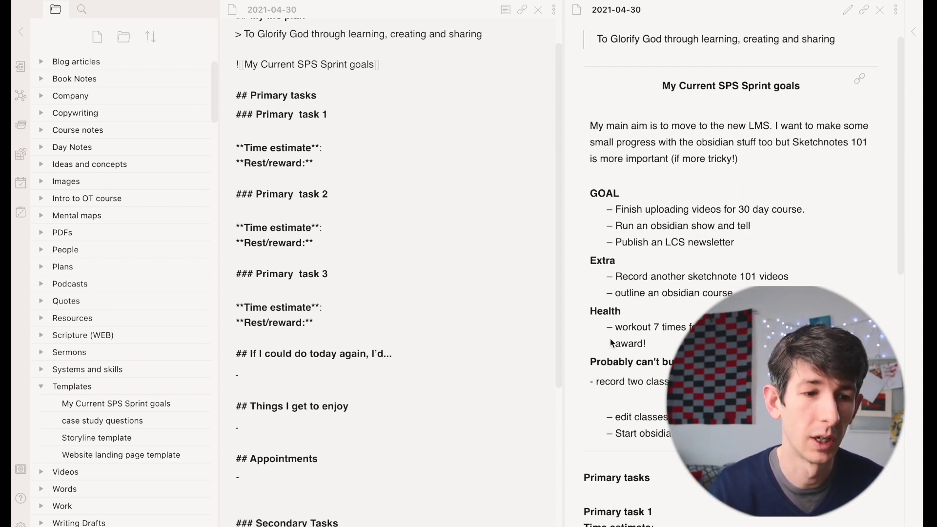
scroll(448, 315, up, 2)
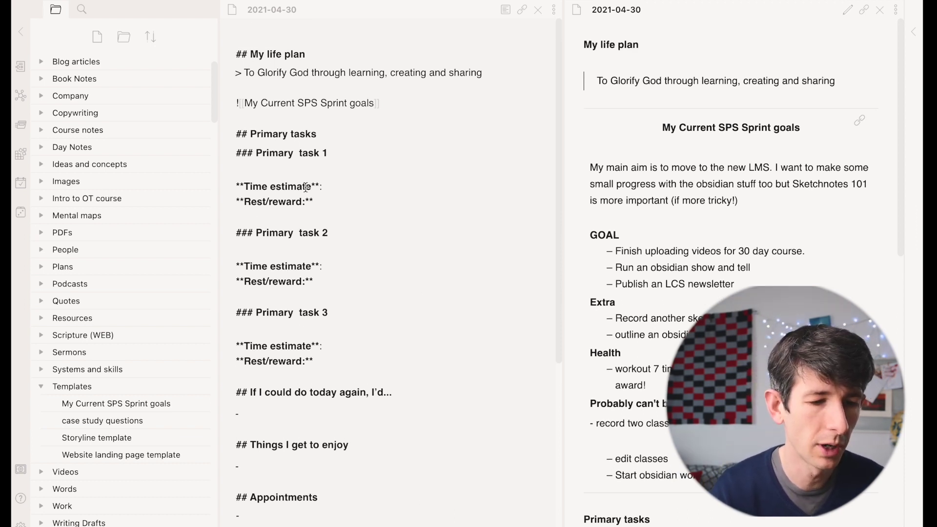
scroll(305, 187, down, 1)
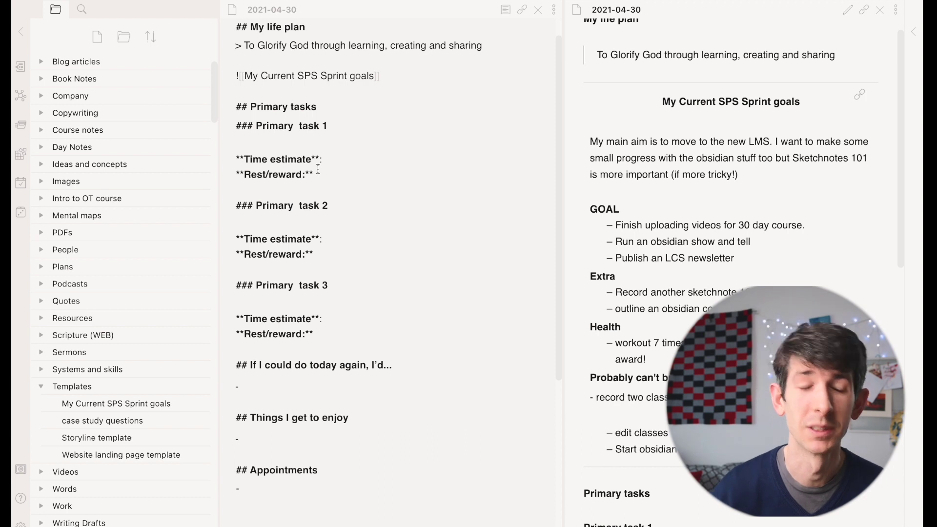
scroll(318, 168, down, 3)
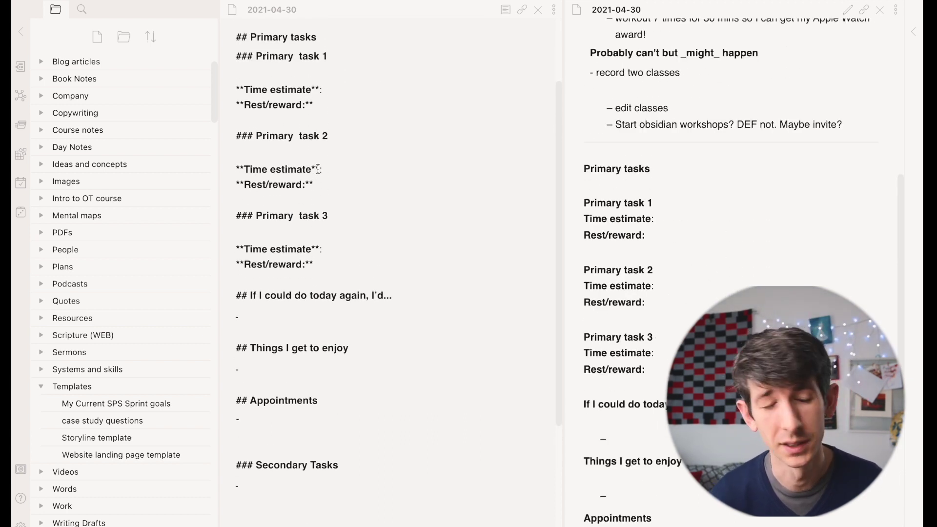
scroll(317, 168, down, 2)
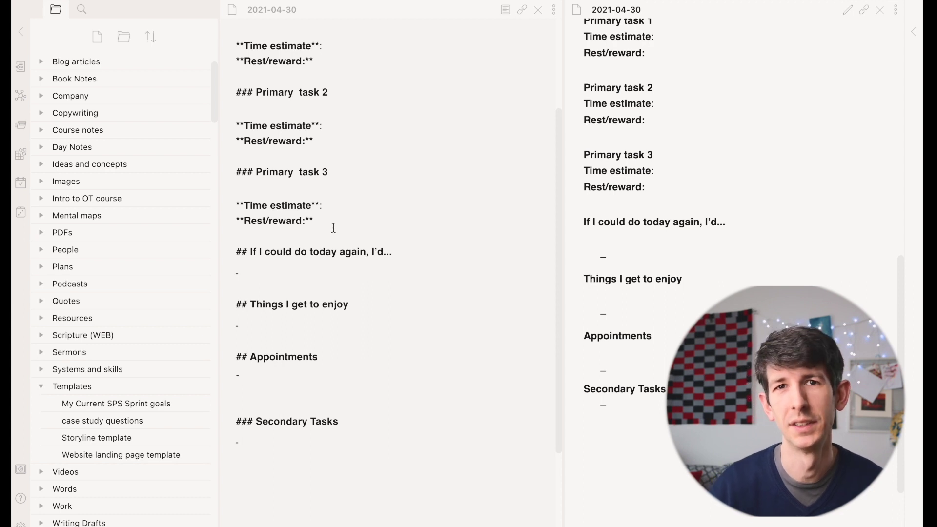
scroll(333, 228, down, 1)
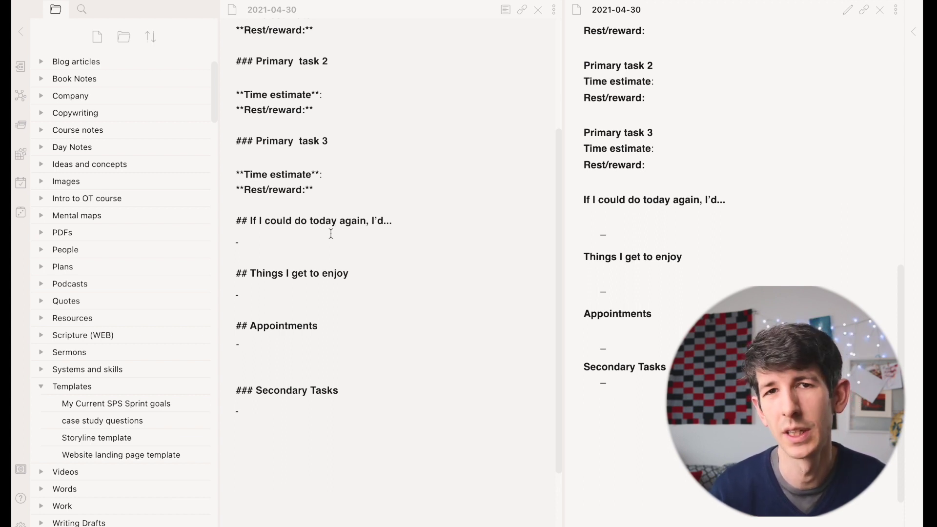
click(314, 296)
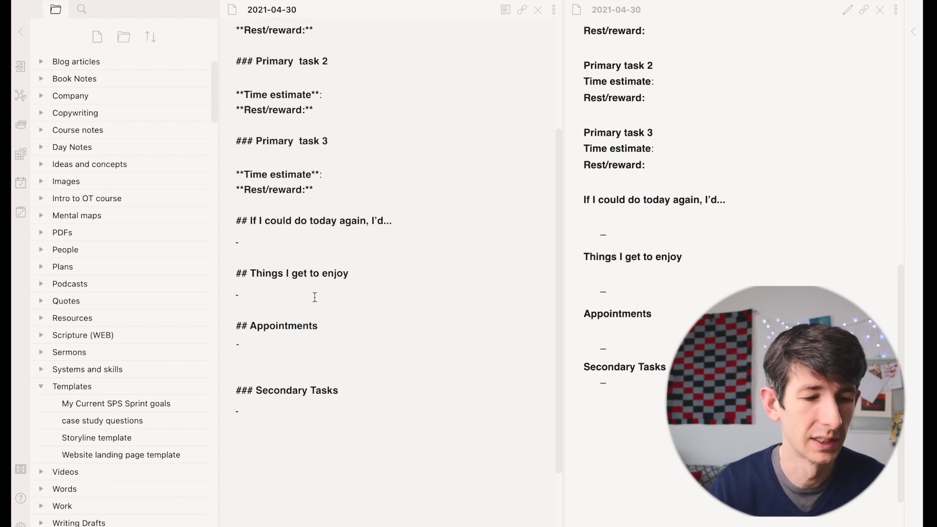
click(297, 348)
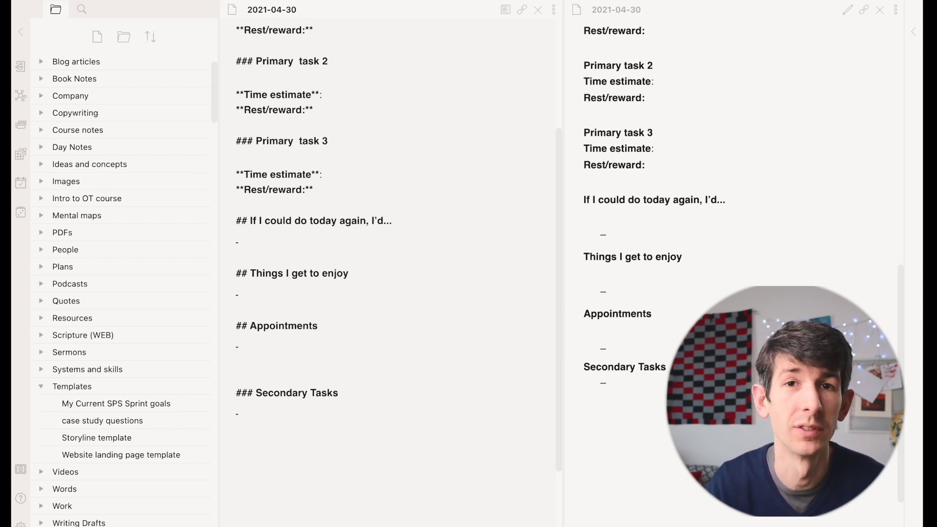
click(315, 411)
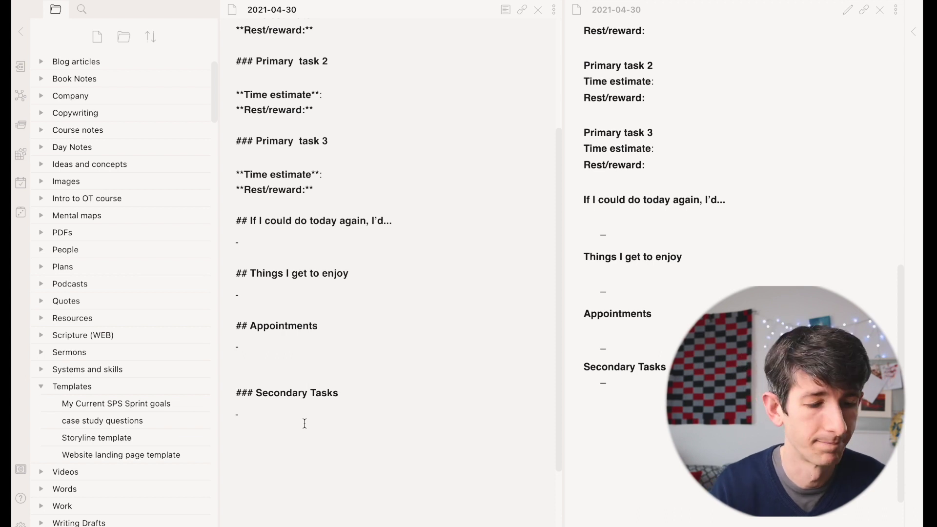
Step: Add a '## Day log' heading below the Secondary Tasks bullet, discarding a trial link line
key(Return)
key(Return)
key(Return)
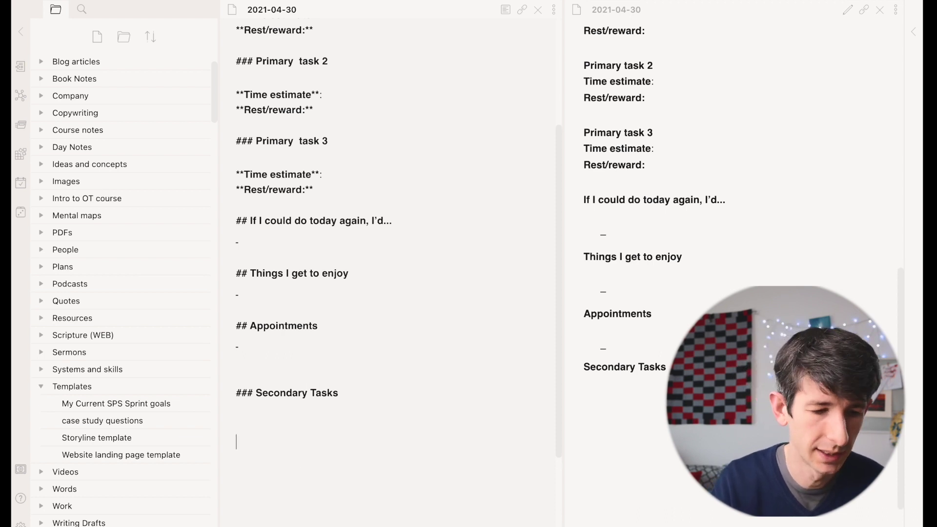
text(-)
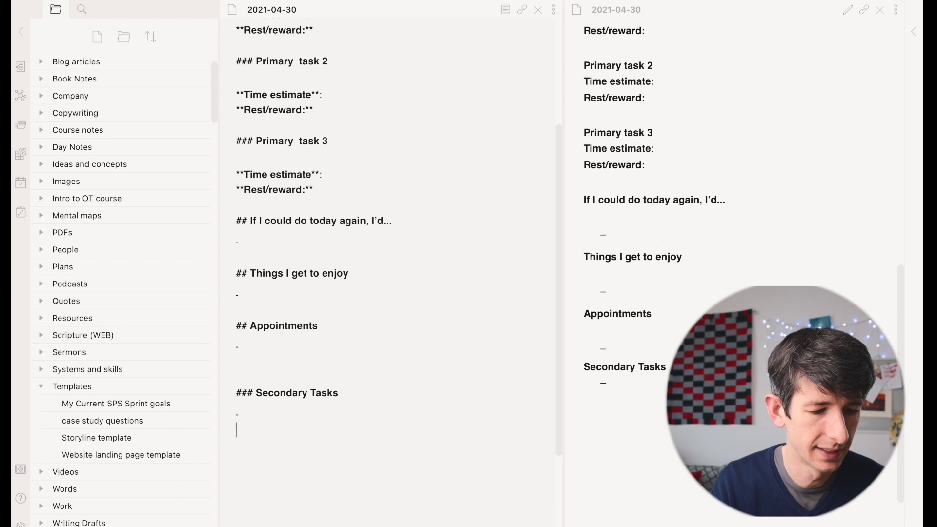
key(Return)
key(Return)
text(## Day log)
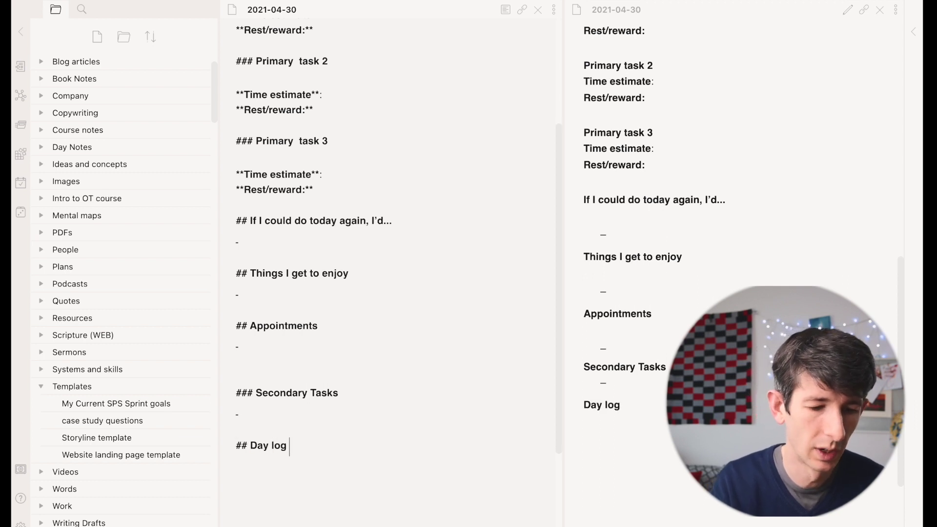
key(Return)
text(- [[)
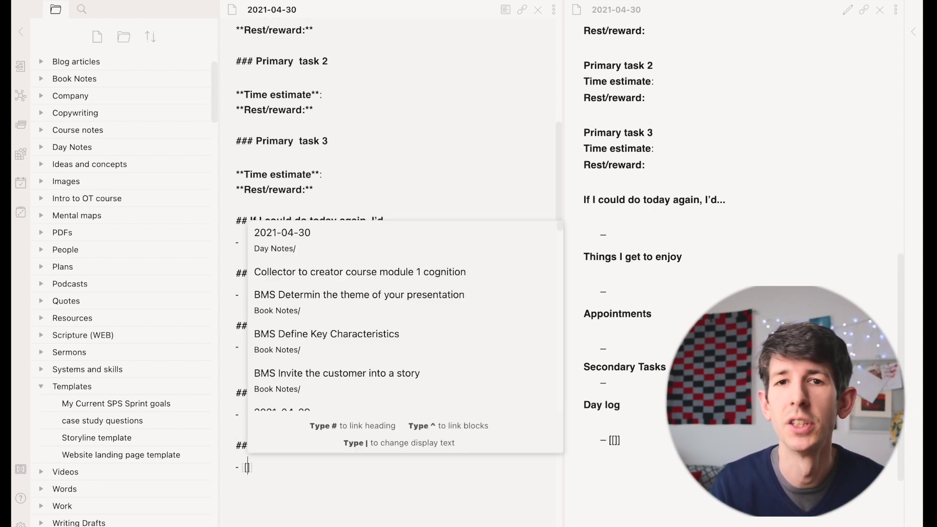
key(BackSpace)
key(BackSpace)
key(BackSpace)
key(BackSpace)
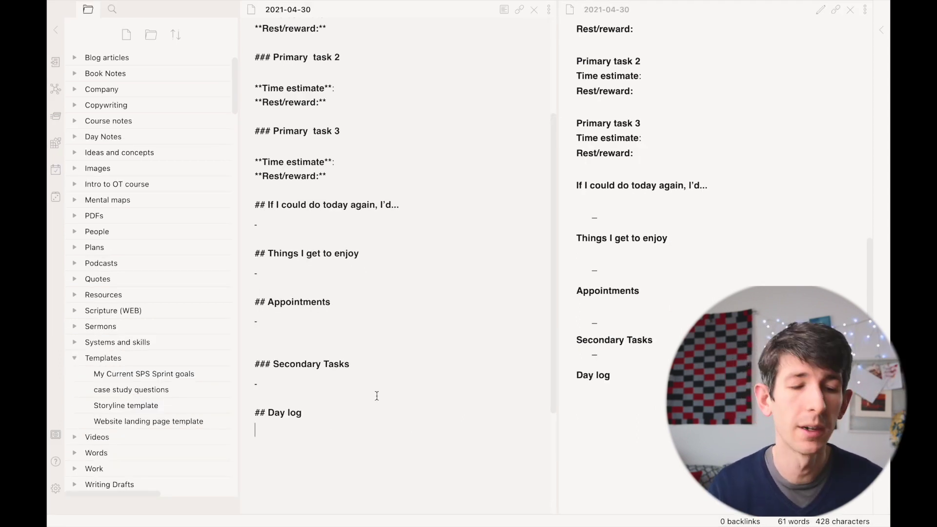
Step: Fill in primary task 1 'Record a new obsidian video' (1hr, coffee) and task 2 'Finish ideal week post'
scroll(377, 396, up, 5)
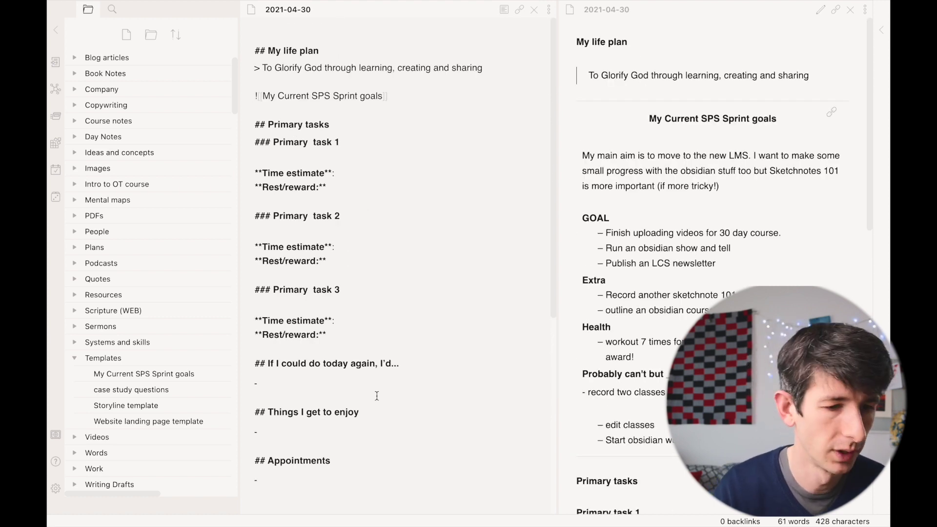
click(294, 159)
text(Re)
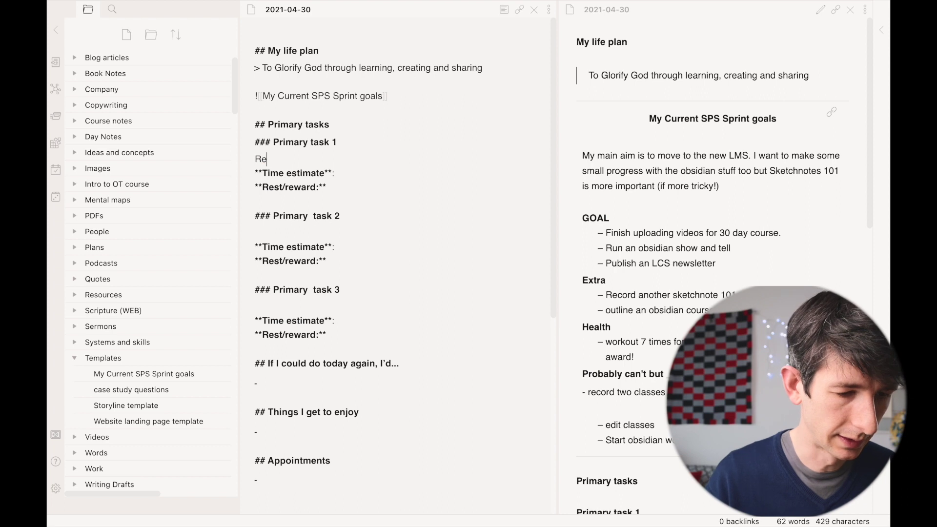
text(cord a new obsidian video)
key(Down)
text(1hr)
key(Down)
text(coffee)
key(Down)
key(Down)
key(Left)
key(Left)
key(Left)
key(Left)
key(Left)
key(Left)
key(BackSpace)
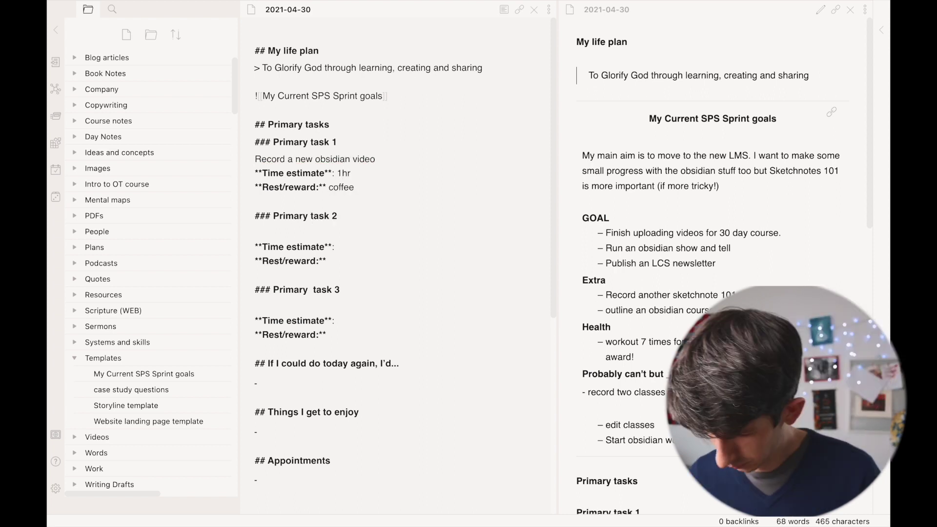
key(Down)
text(Finish ideal week post)
Step: Add task 3 'Edit videos in backlog' (3hrs, BMS episode) and task 2's 1hr and 'Game on switch (30 mins)' reward
key(Down)
key(Down)
key(Down)
key(Down)
key(Left)
key(Left)
key(Left)
key(Left)
key(Left)
key(Left)
key(BackSpace)
click(292, 303)
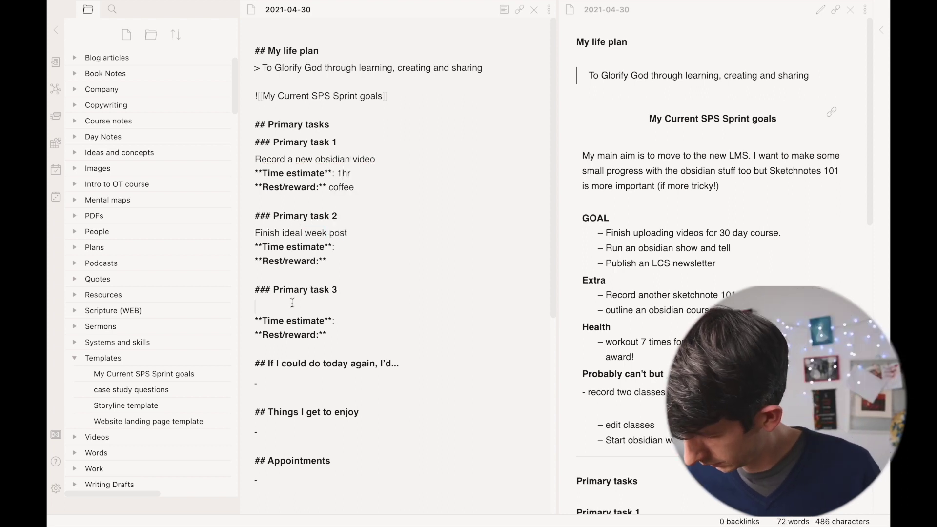
text(Edit videos in backlog)
key(Up)
key(Up)
key(Up)
key(Up)
text(1hr)
key(Down)
key(Down)
key(Down)
key(Down)
key(Down)
text(3hrs)
key(Down)
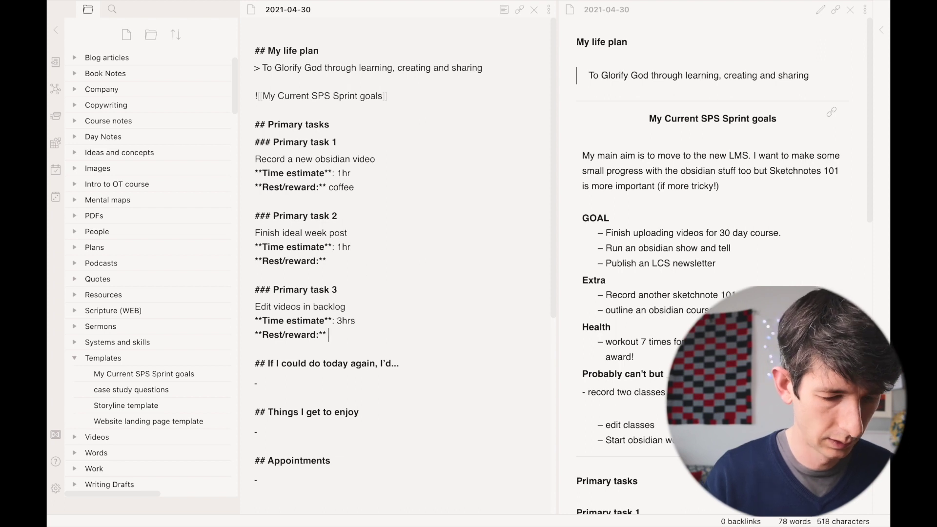
text(BMS episode)
click(327, 260)
text(Game on switch (30 mins))
Step: List reflections: 'Stay cool', 'knock items of my todolist', relax in the evening, be engaged with family
click(257, 383)
text(Sty)
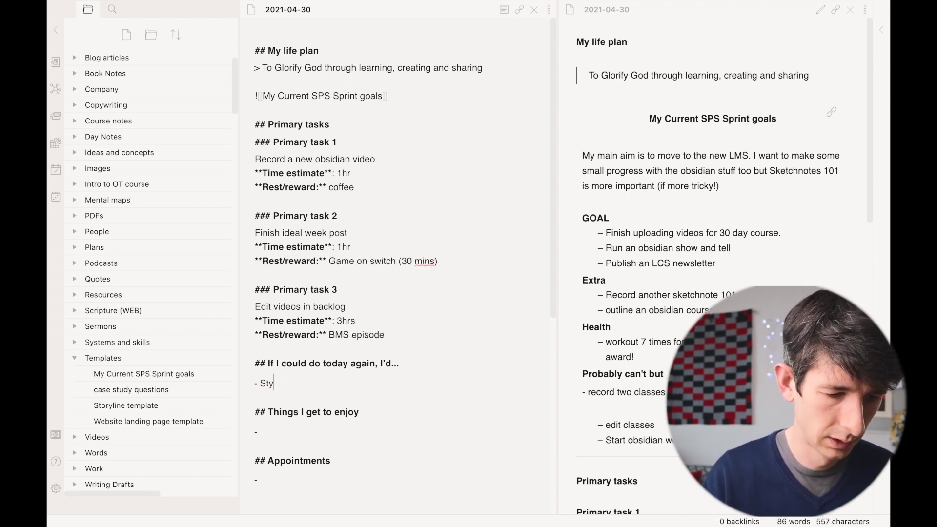
key(BackSpace)
text(ay cool)
key(Return)
text(knock items of my todolist)
key(Return)
text(Relax properly in the evening,)
key(Return)
text(Be engage)
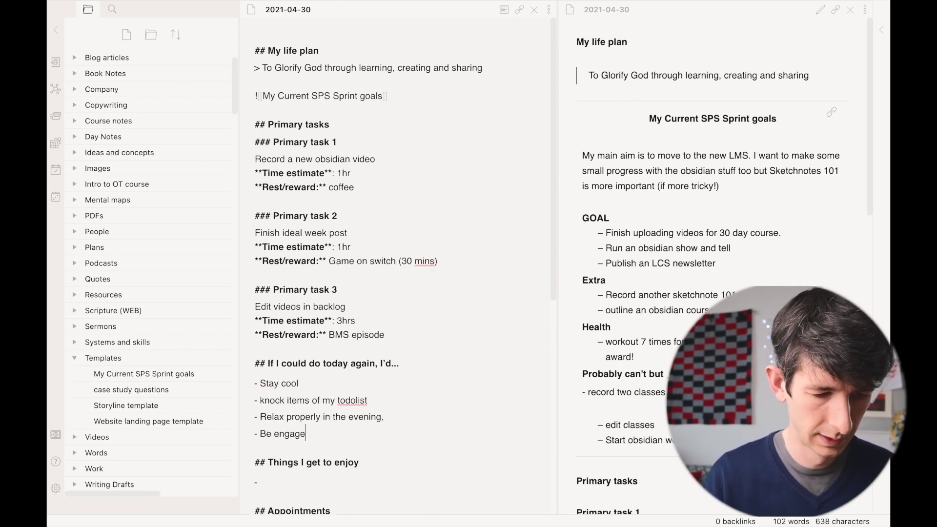
text(d with my family.)
Step: Add 'Time with family' and 'Recording and editing a video' as enjoyments, and NONE under Appointments
scroll(395, 263, down, 3)
click(257, 370)
text(Time with family)
key(Return)
text(Recording and editing a video)
key(Return)
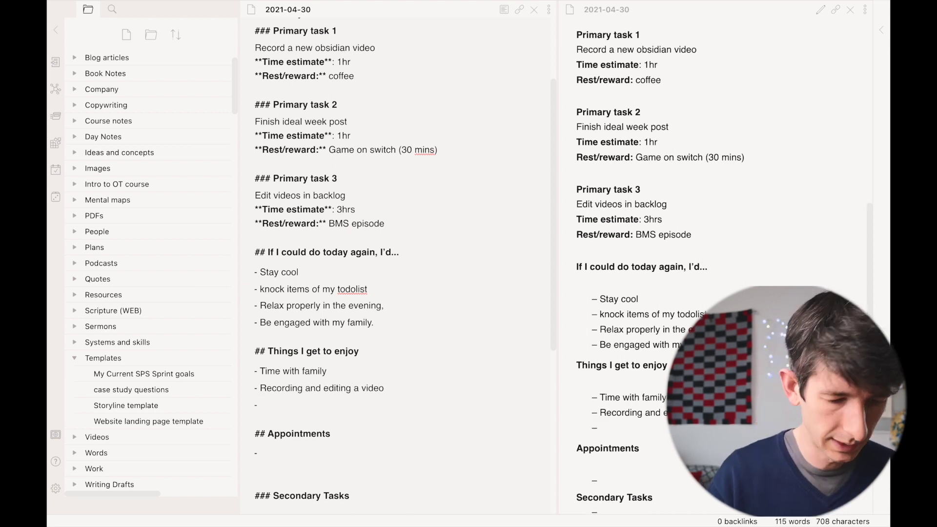
scroll(361, 368, down, 2)
key(Down)
key(Down)
key(Down)
text(NONE)
key(Down)
key(Down)
key(Down)
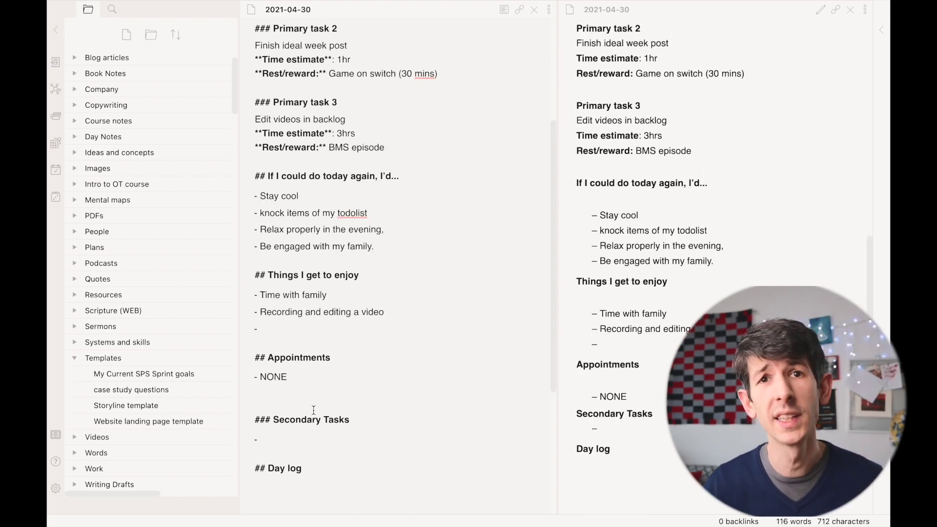